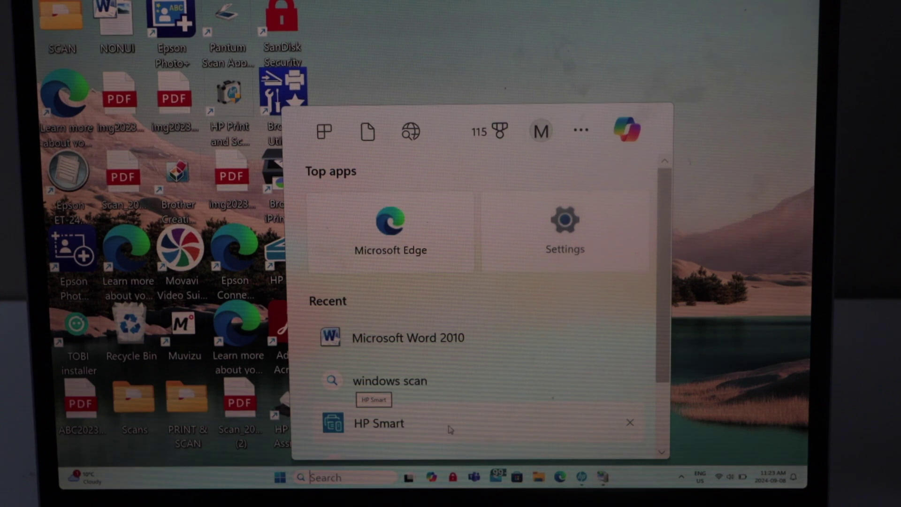
Step: Launch HP Smart from the Recent list in the Start menu
left_click(378, 426)
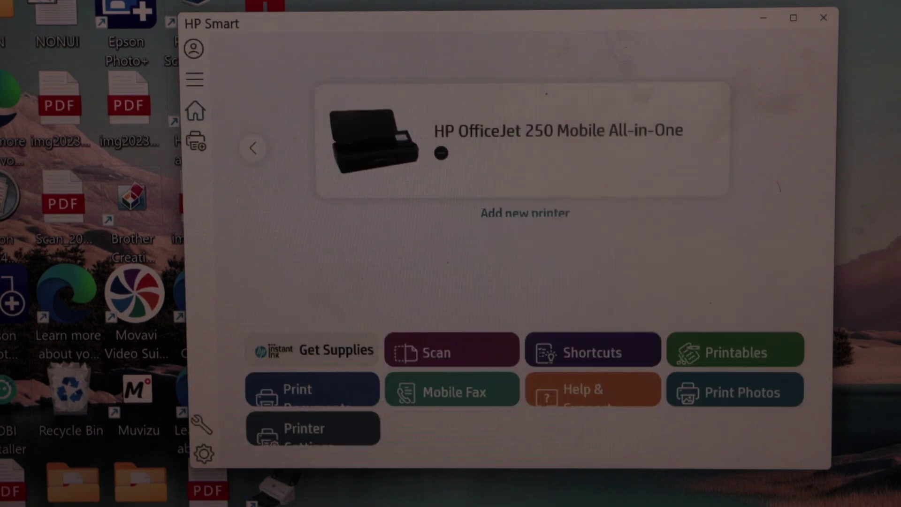
Step: Search for new printers and choose the HP DeskJet 4200 series for setup
left_click(527, 213)
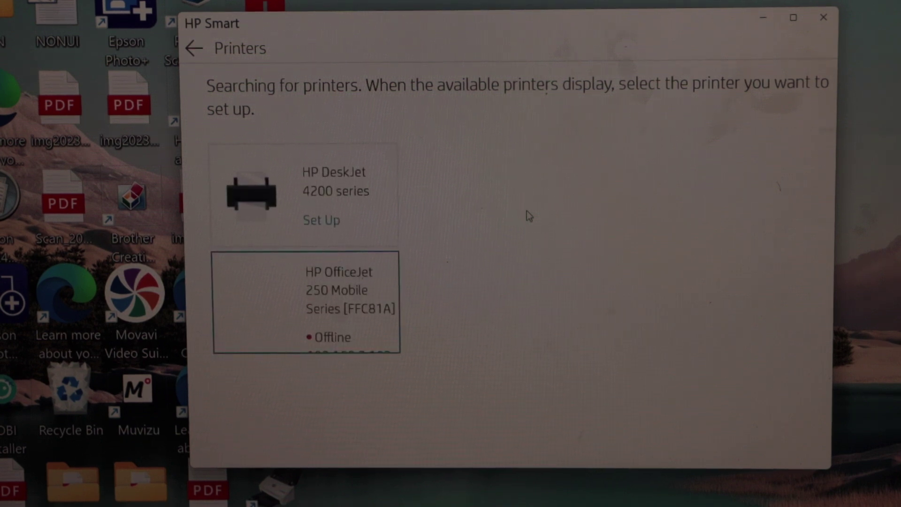
left_click(333, 200)
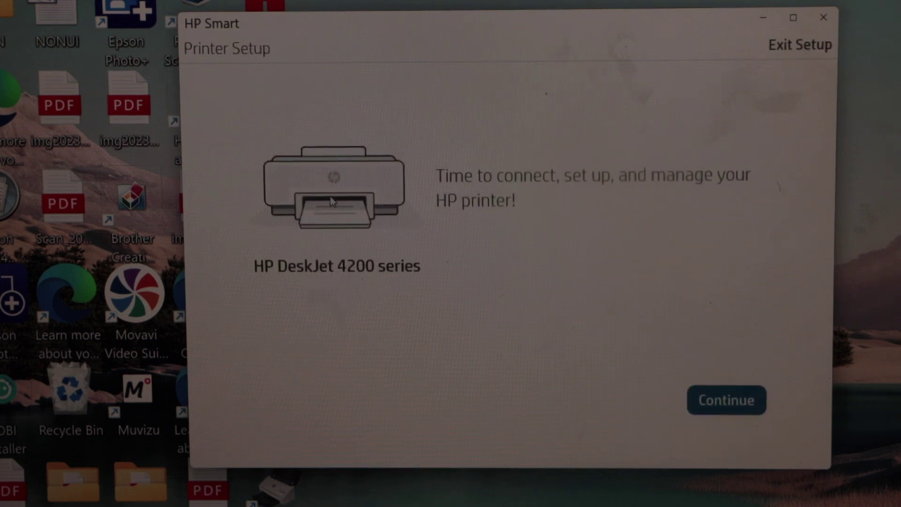
Step: Allow HP Smart to use the Wi-Fi password to join BELL451
left_click(729, 406)
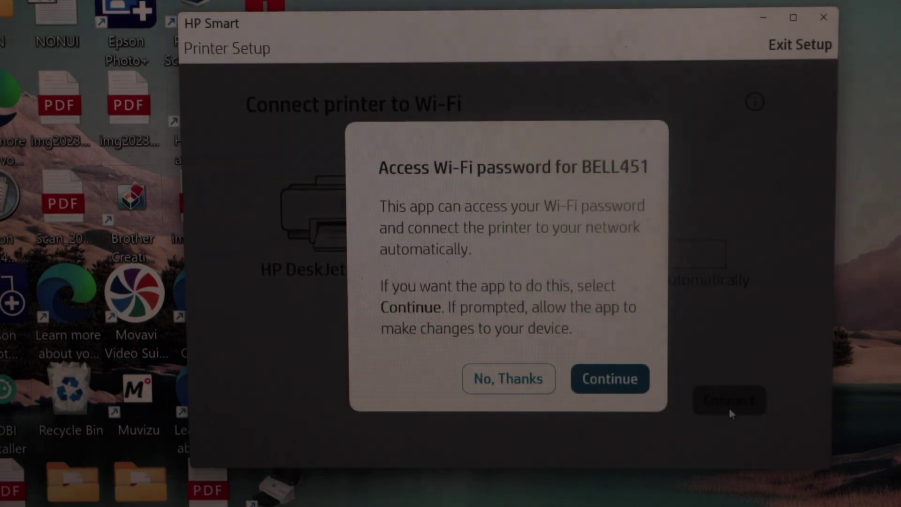
left_click(617, 382)
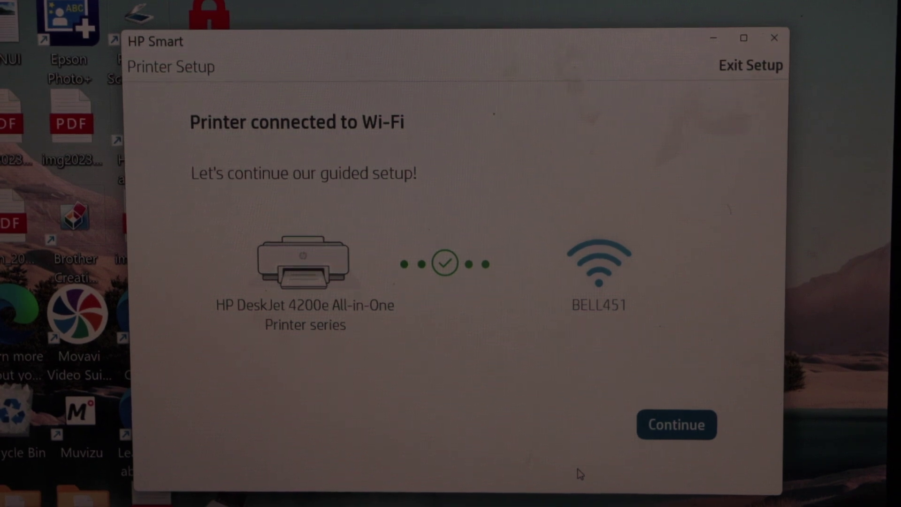
Step: Continue past 'Printer connected to Wi-Fi' to resume the guided setup
left_click(681, 439)
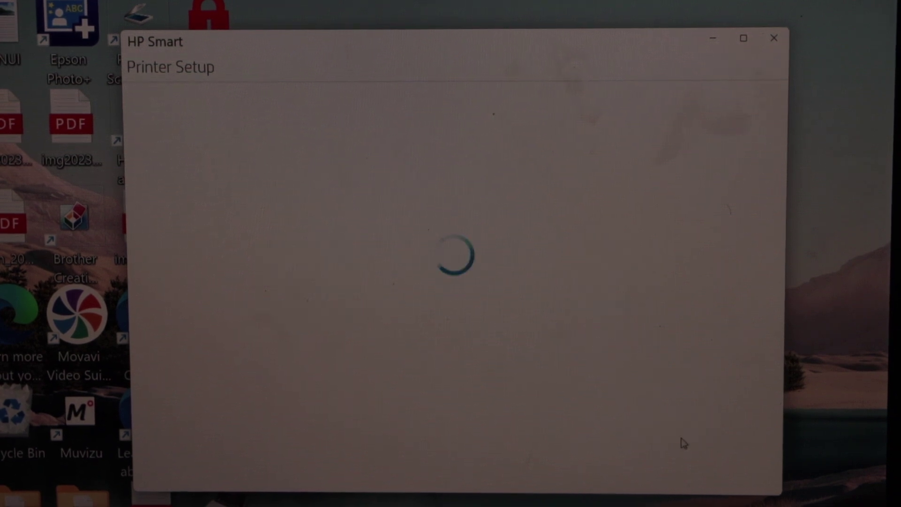